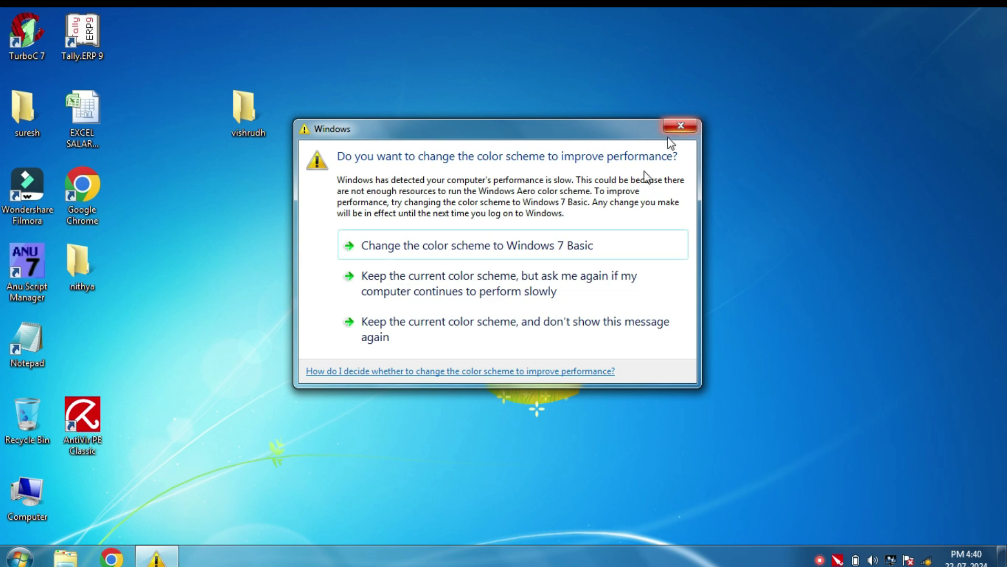
Change the color scheme to Windows 7 Basic
{"action": "left_click", "coordinate": [595, 236]}
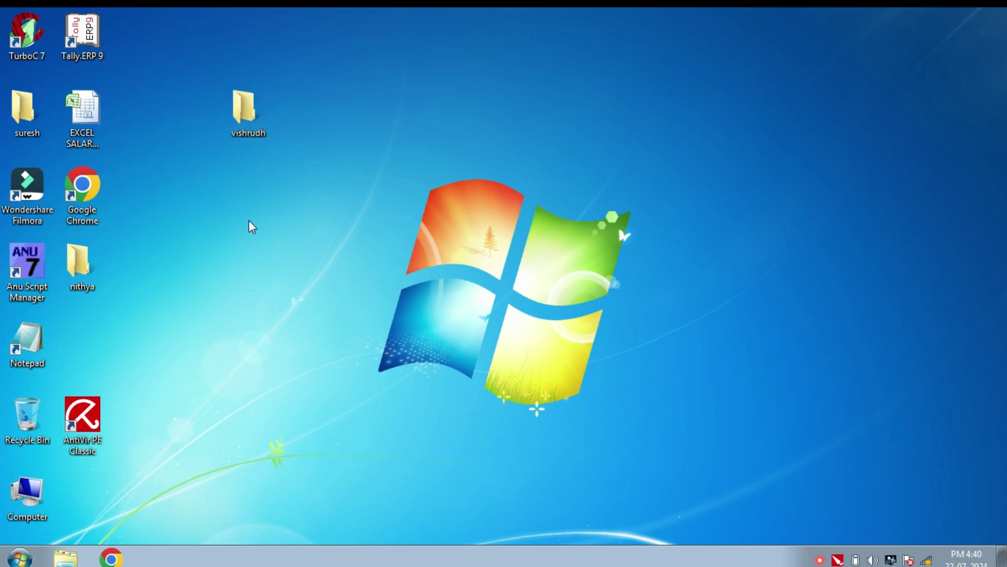
Turn on the Hidden attribute for the vishrudh folder on the desktop and apply it
{"action": "left_click", "coordinate": [256, 117]}
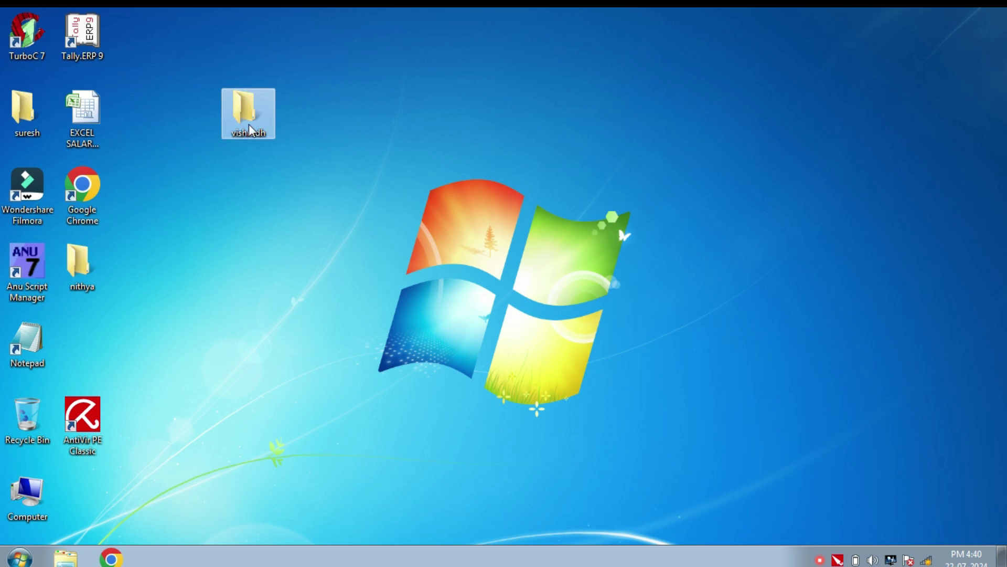
{"action": "right_click", "coordinate": [250, 129]}
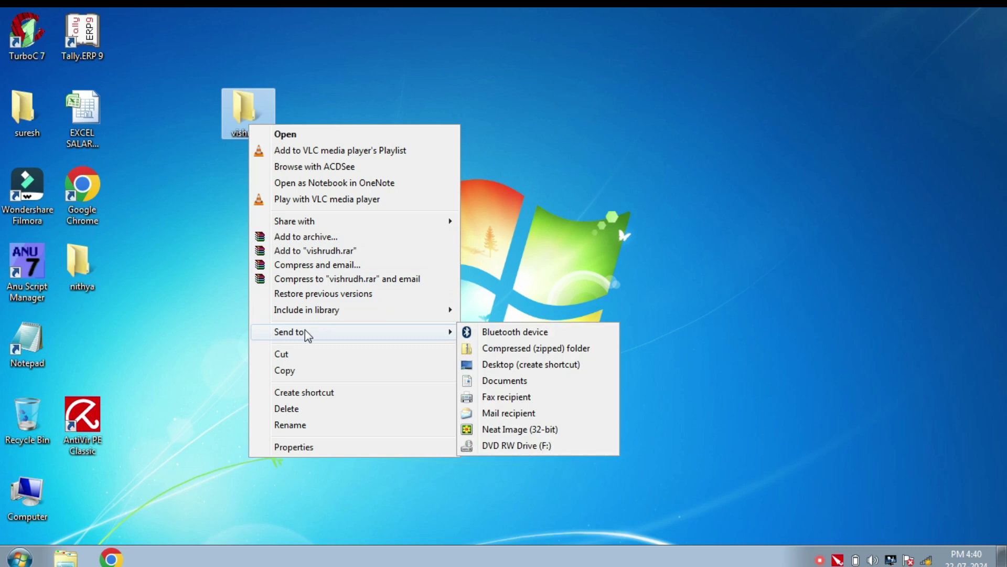
{"action": "left_click", "coordinate": [298, 447]}
{"action": "left_click_drag", "start_coordinate": [349, 138], "coordinate": [417, 65]}
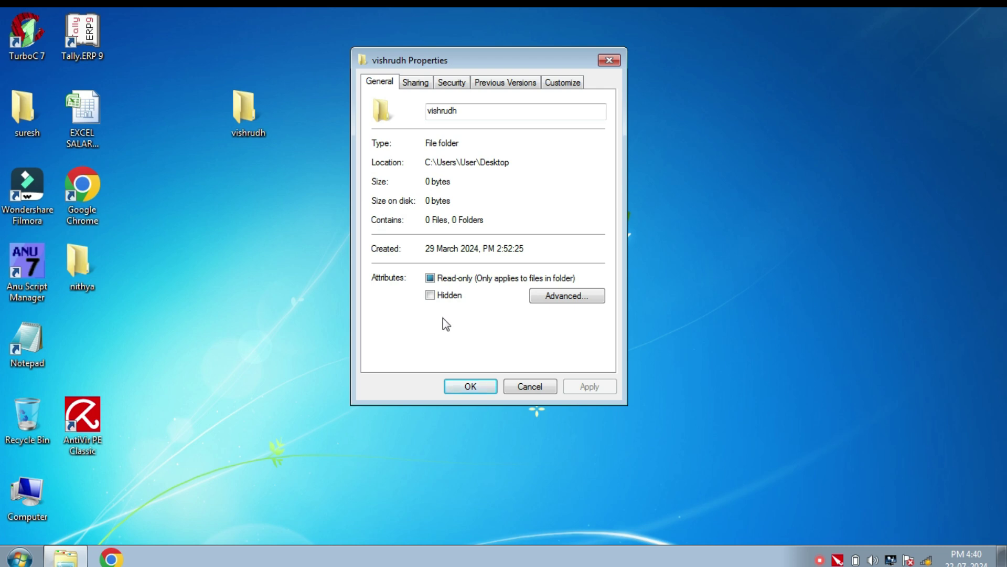
{"action": "left_click", "coordinate": [430, 294]}
{"action": "left_click", "coordinate": [455, 385]}
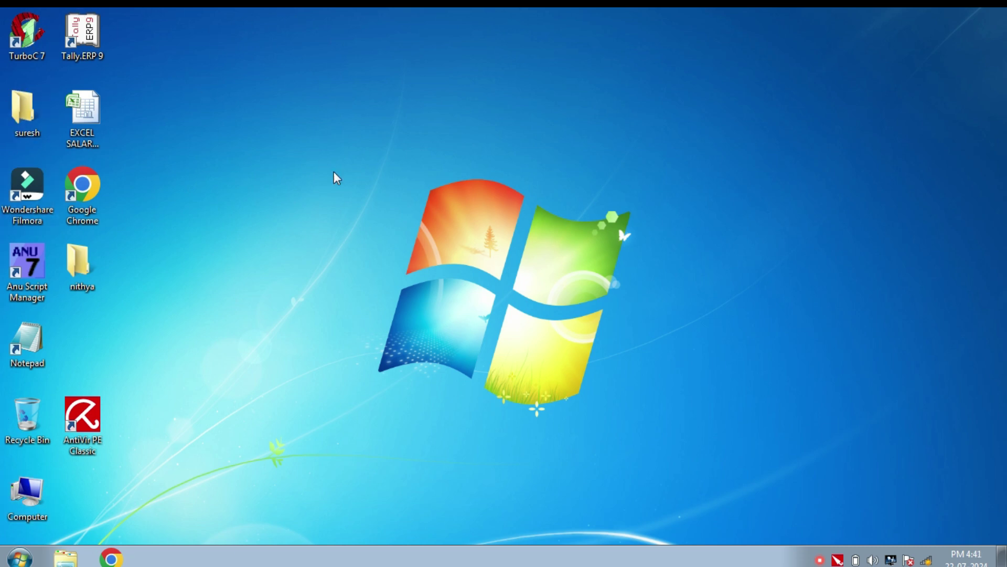
{"action": "right_click", "coordinate": [313, 136]}
{"action": "left_click", "coordinate": [262, 175]}
{"action": "right_click", "coordinate": [252, 166]}
{"action": "left_click", "coordinate": [290, 209]}
{"action": "right_click", "coordinate": [273, 195]}
{"action": "left_click", "coordinate": [304, 239]}
{"action": "right_click", "coordinate": [235, 188]}
{"action": "left_click", "coordinate": [274, 231]}
{"action": "right_click", "coordinate": [272, 218]}
{"action": "left_click", "coordinate": [321, 261]}
Set Folder Options to show hidden files, folders, and drives, close the Computer window and refresh the desktop
{"action": "left_click", "coordinate": [19, 559]}
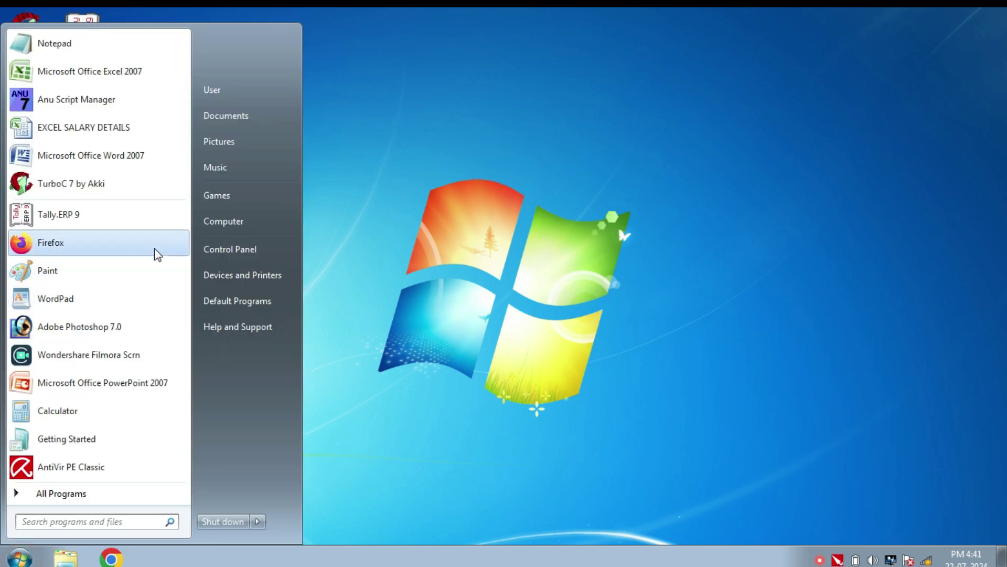
{"action": "left_click", "coordinate": [237, 219]}
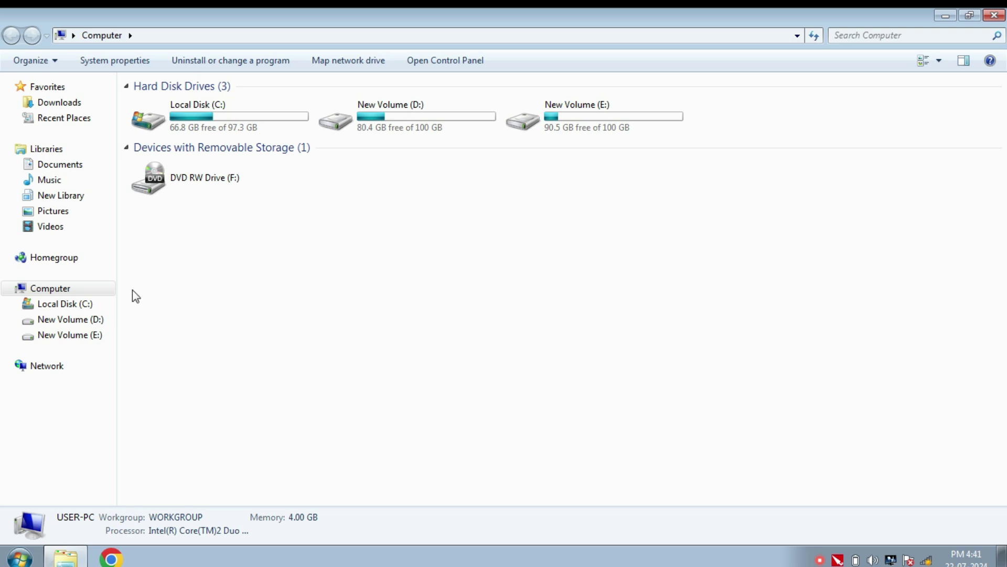
{"action": "left_click", "coordinate": [56, 64]}
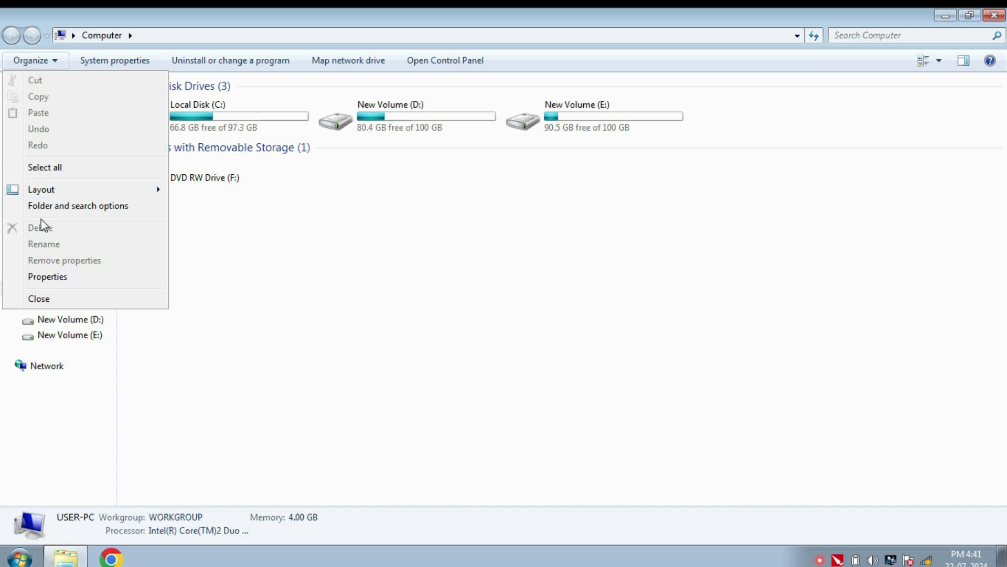
{"action": "left_click", "coordinate": [78, 204]}
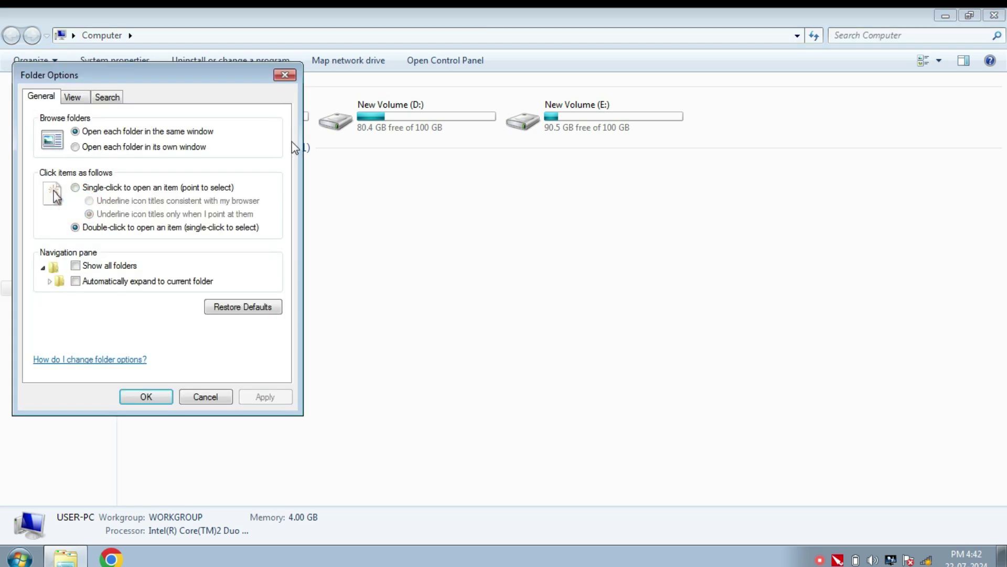
{"action": "left_click_drag", "start_coordinate": [46, 78], "coordinate": [396, 64]}
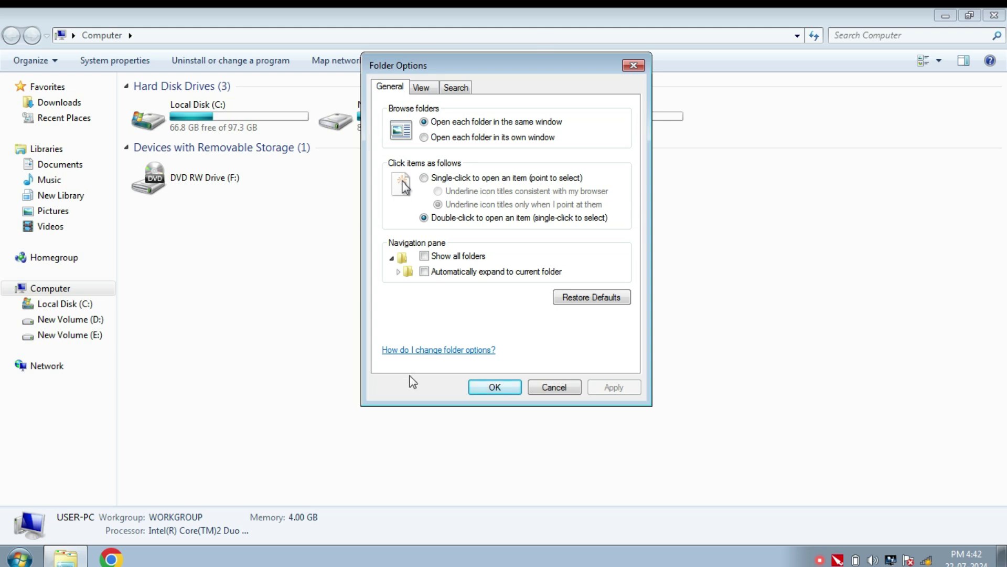
{"action": "left_click", "coordinate": [422, 87]}
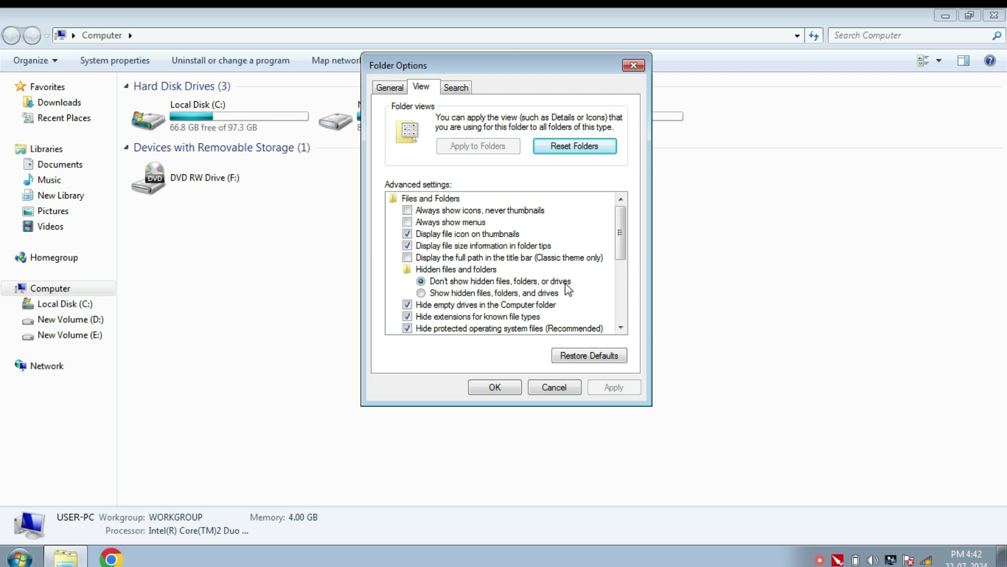
{"action": "left_click", "coordinate": [484, 293]}
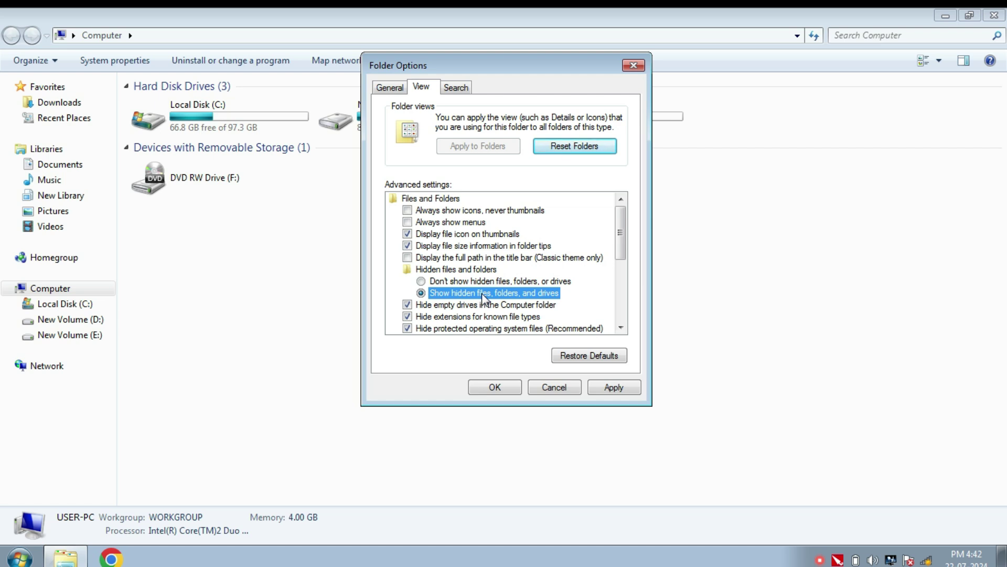
{"action": "left_click", "coordinate": [496, 388]}
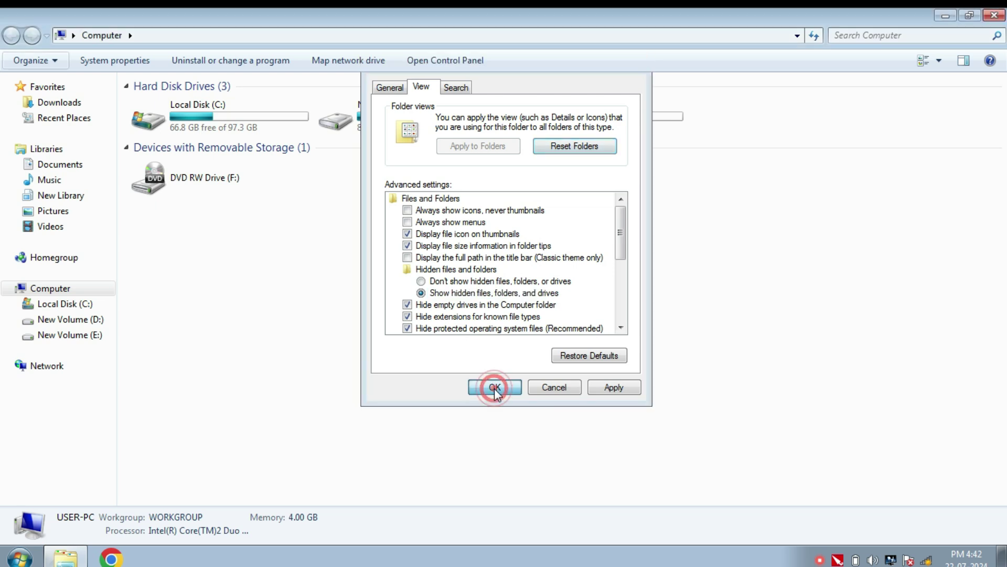
{"action": "left_click", "coordinate": [995, 14]}
{"action": "left_click", "coordinate": [159, 326]}
{"action": "right_click", "coordinate": [219, 281]}
{"action": "left_click", "coordinate": [278, 330]}
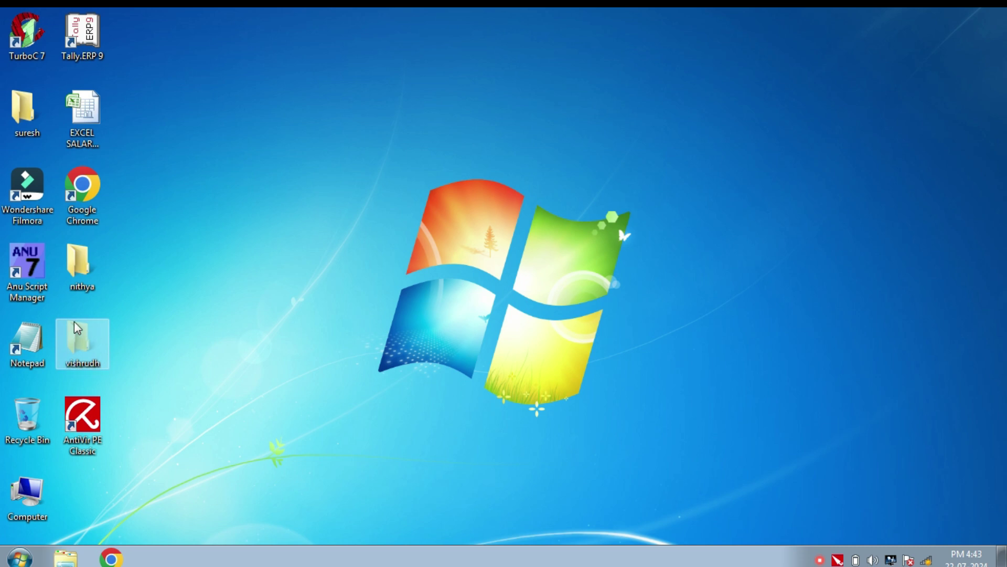
Turn off the Hidden attribute for the vishrudh folder, apply it and refresh the desktop
{"action": "left_click", "coordinate": [98, 345]}
{"action": "right_click", "coordinate": [100, 348]}
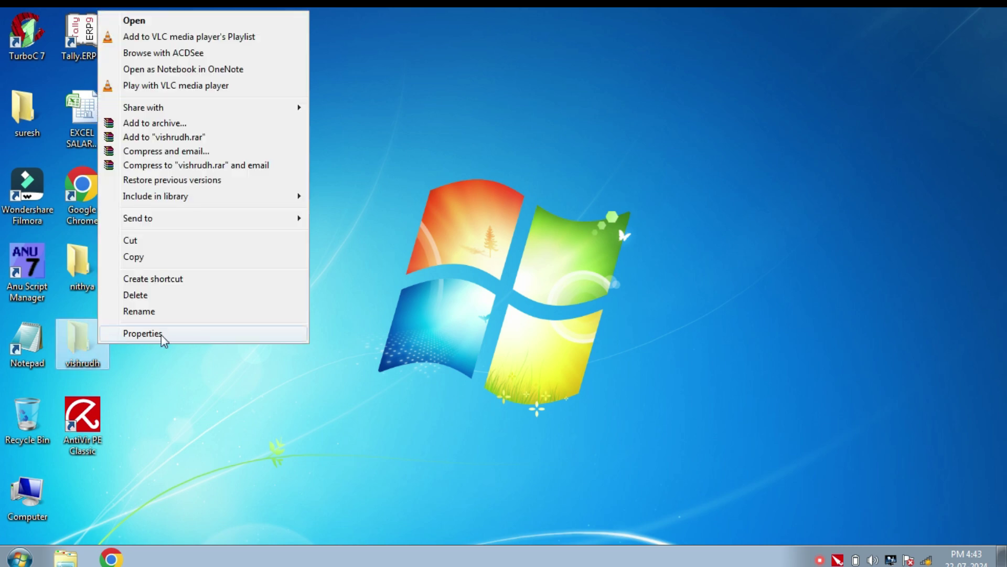
{"action": "left_click", "coordinate": [146, 334]}
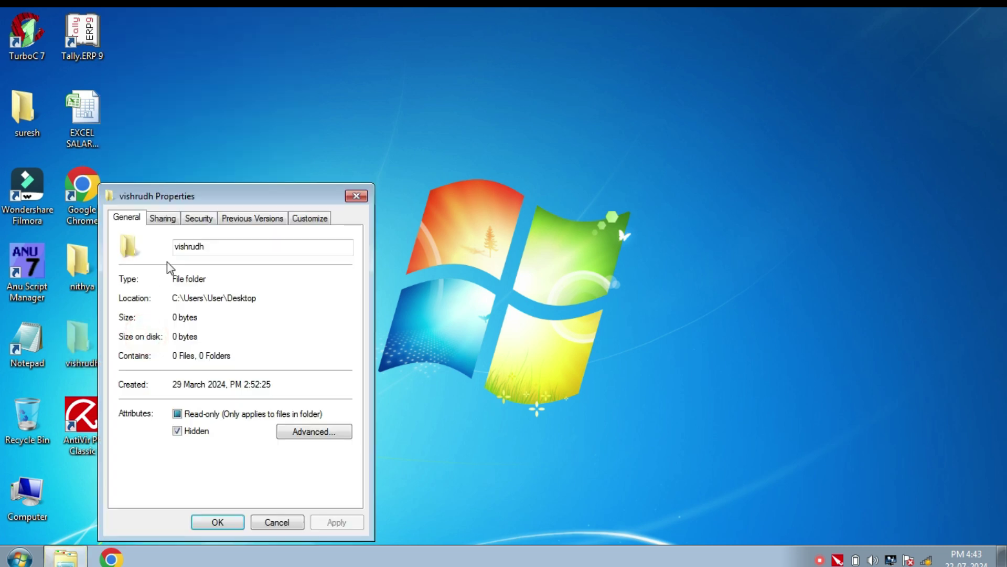
{"action": "left_click_drag", "start_coordinate": [193, 192], "coordinate": [415, 126]}
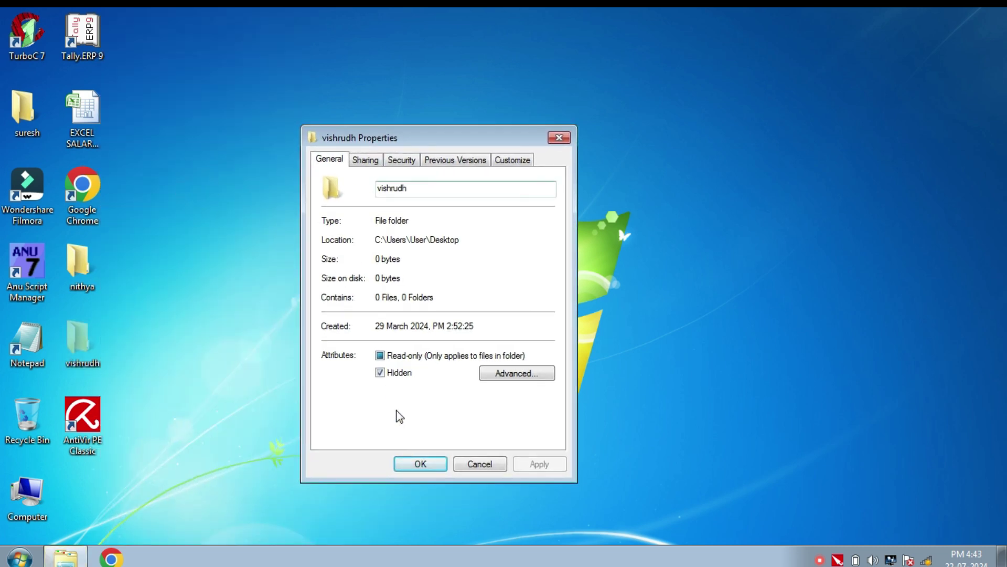
{"action": "left_click", "coordinate": [380, 373]}
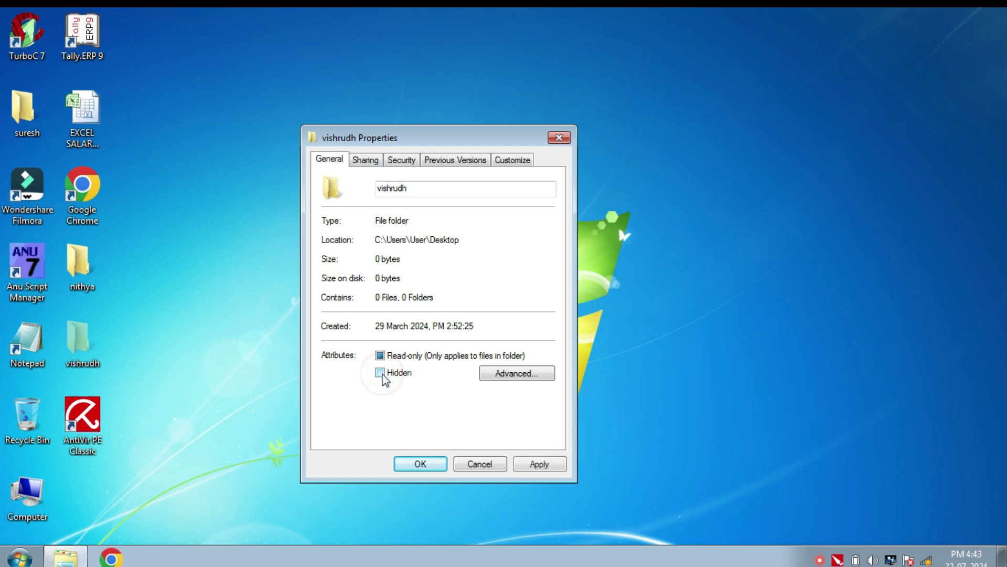
{"action": "left_click", "coordinate": [409, 465]}
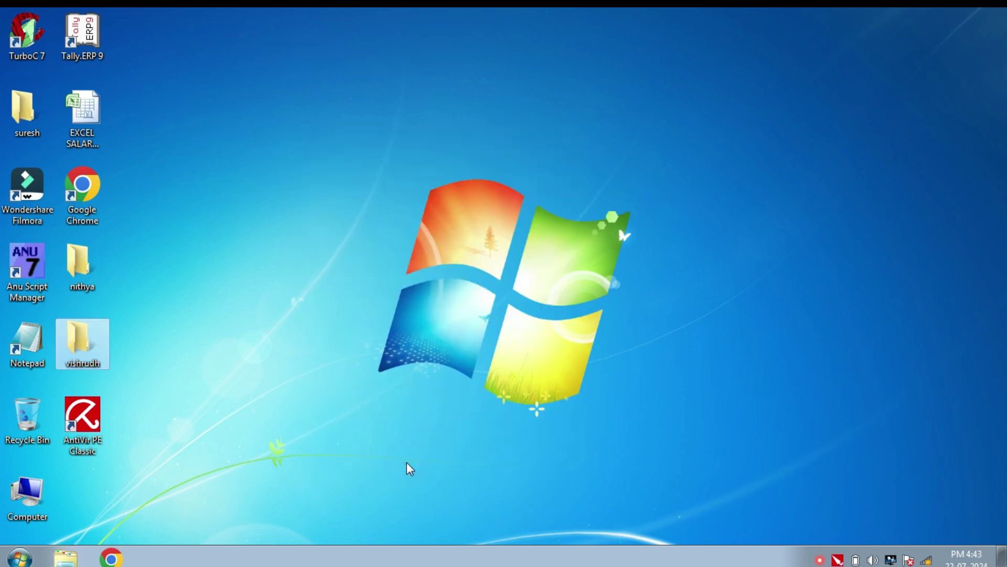
{"action": "left_click", "coordinate": [231, 309]}
{"action": "right_click", "coordinate": [200, 281]}
{"action": "left_click", "coordinate": [237, 325]}
{"action": "right_click", "coordinate": [237, 321]}
{"action": "left_click", "coordinate": [274, 362]}
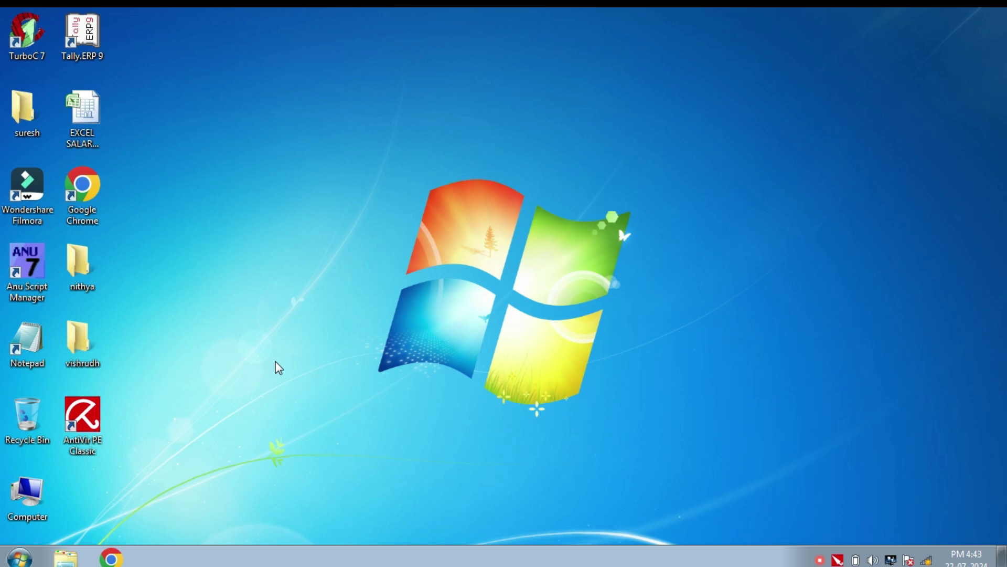
Check the hidden files and folders setting in Folder Options, and return to the desktop
{"action": "left_click", "coordinate": [19, 556]}
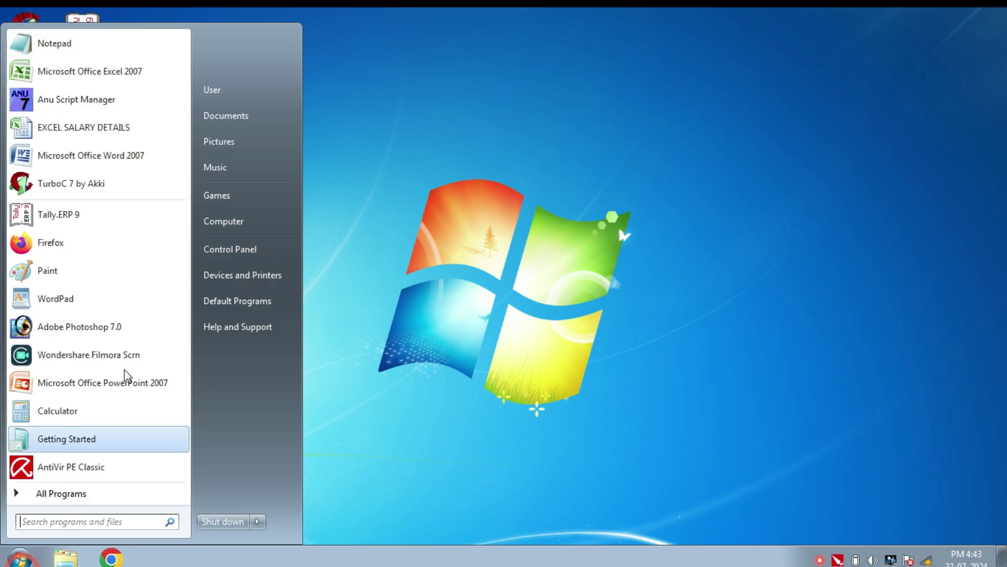
{"action": "left_click", "coordinate": [247, 225]}
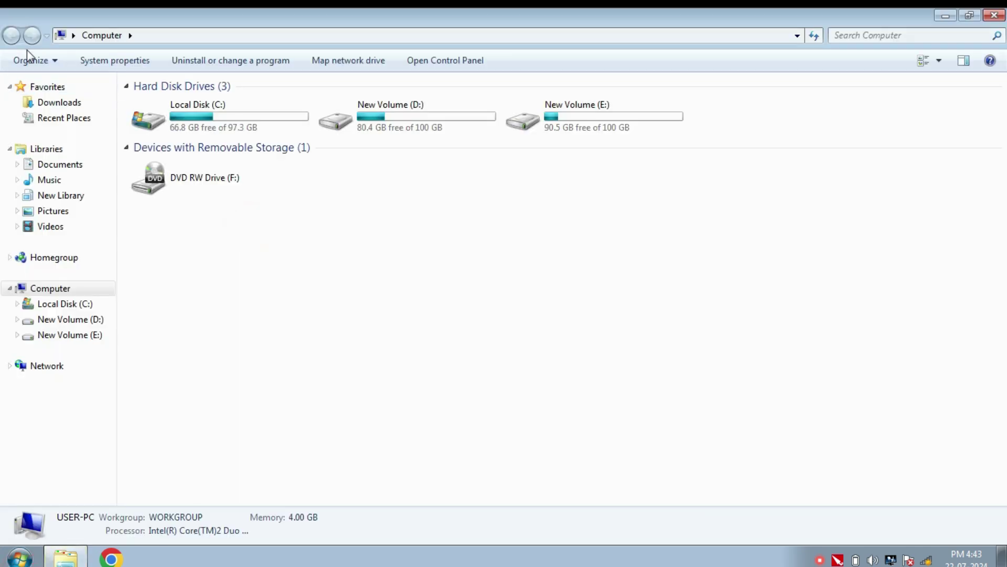
{"action": "left_click", "coordinate": [32, 60]}
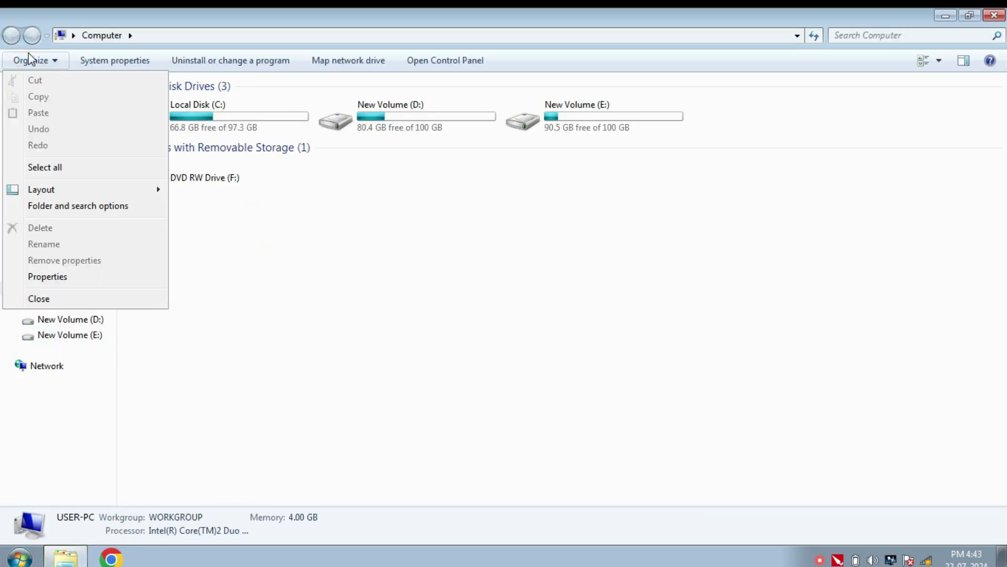
{"action": "left_click", "coordinate": [50, 206]}
{"action": "left_click_drag", "start_coordinate": [153, 78], "coordinate": [409, 80]}
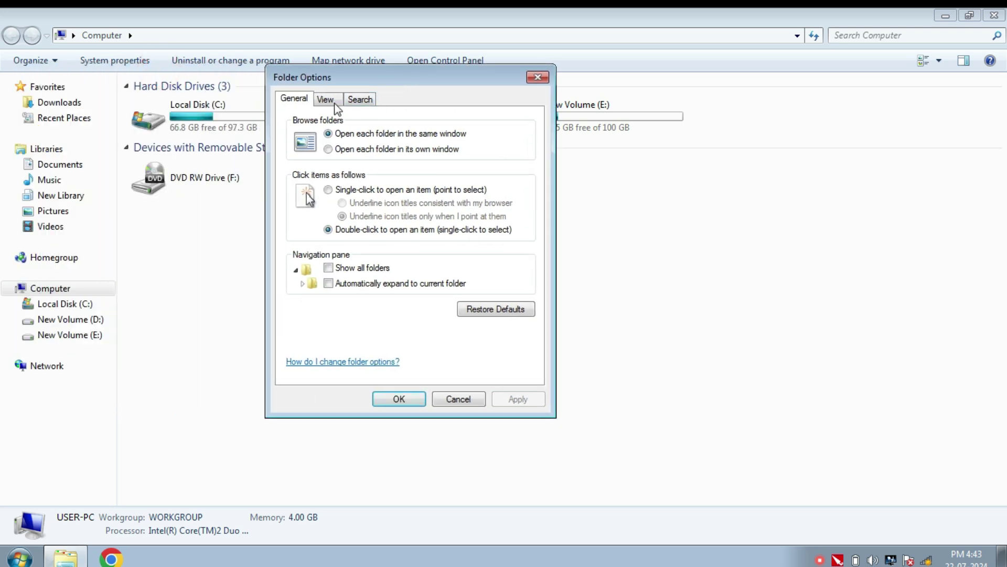
{"action": "left_click", "coordinate": [325, 99]}
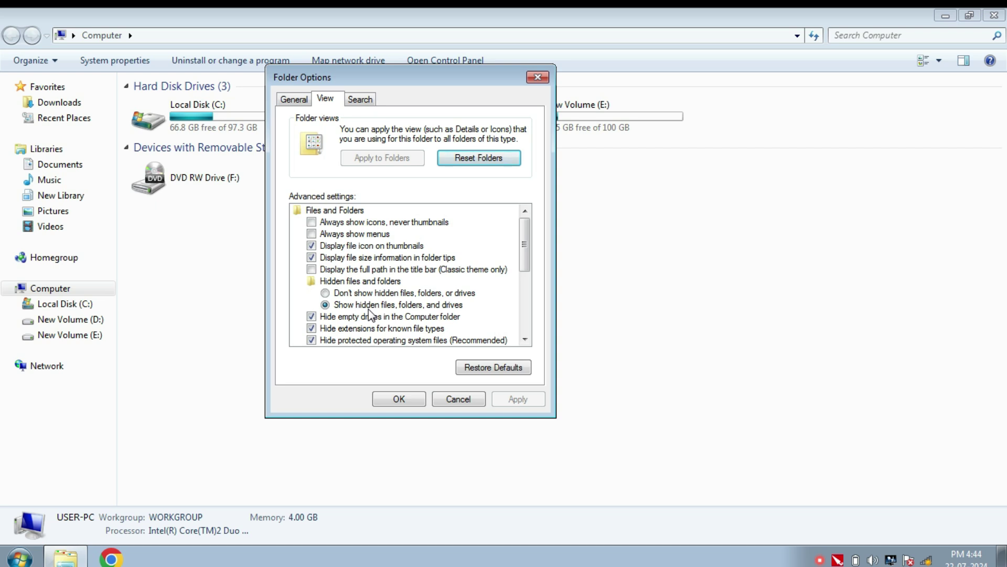
{"action": "left_click", "coordinate": [398, 398]}
{"action": "left_click", "coordinate": [996, 15]}
{"action": "right_click", "coordinate": [544, 235]}
{"action": "left_click", "coordinate": [577, 278]}
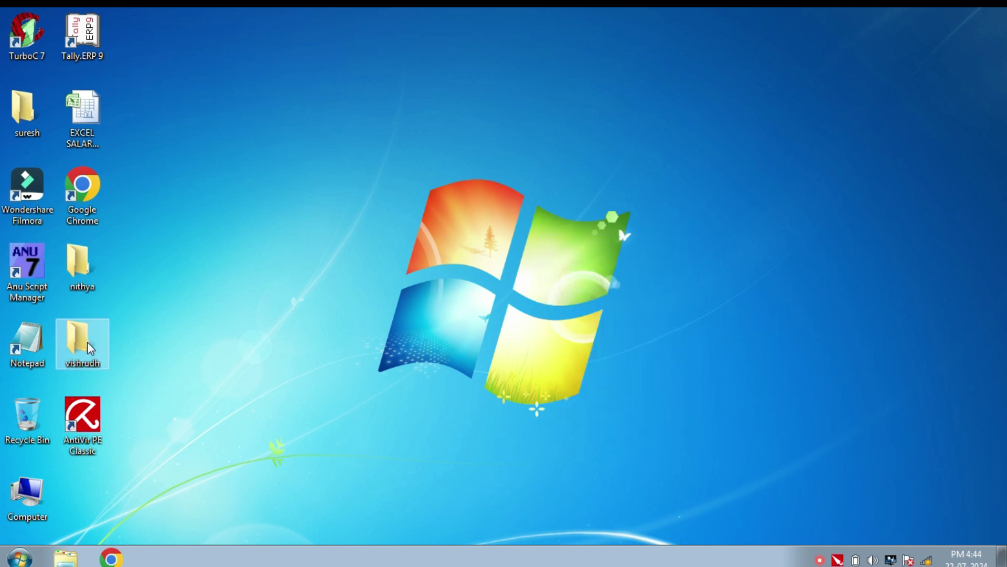
Move the vishrudh folder away from the desktop's icon columns and turn on its Hidden attribute
{"action": "left_click_drag", "start_coordinate": [230, 263], "coordinate": [238, 264]}
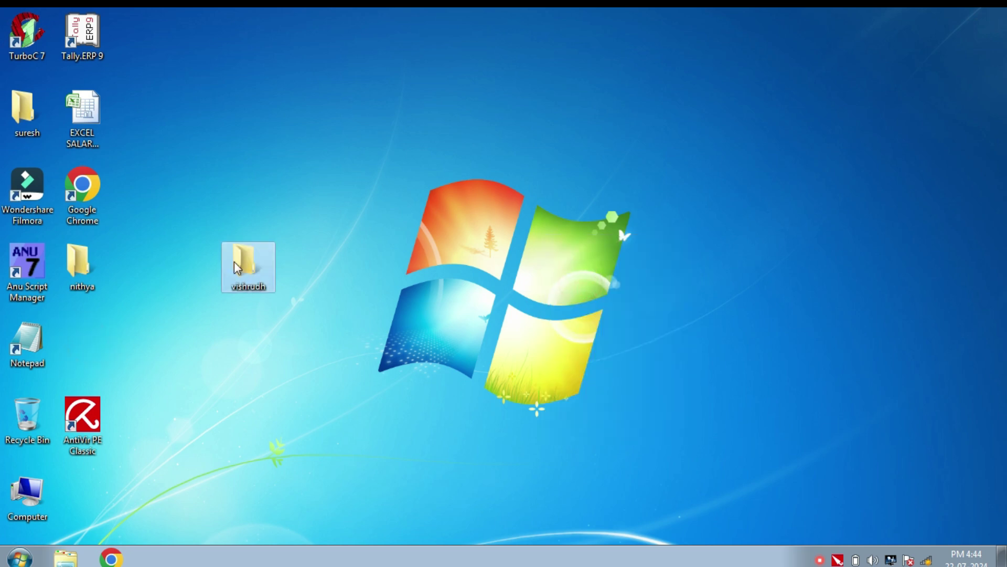
{"action": "right_click", "coordinate": [234, 263]}
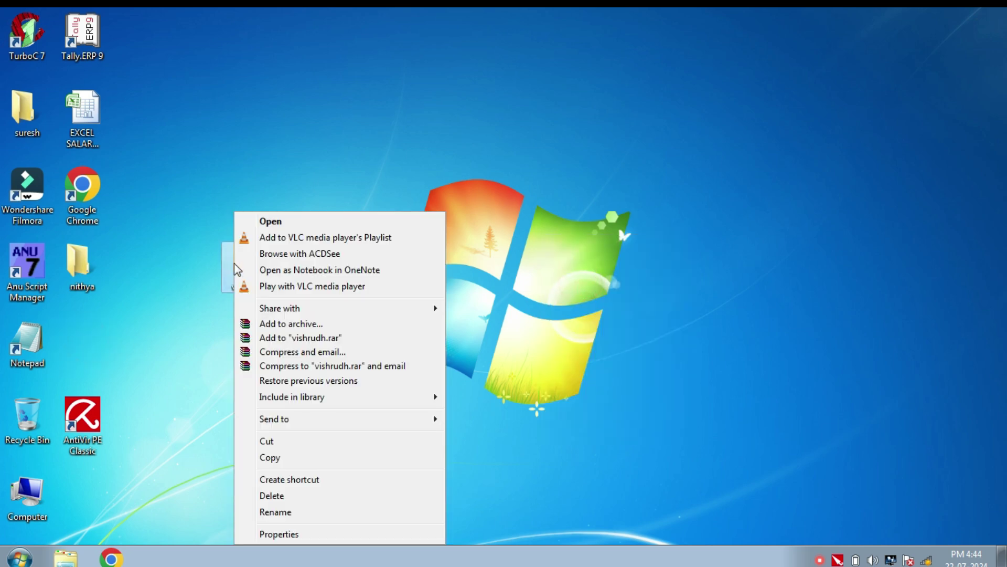
{"action": "left_click", "coordinate": [278, 534]}
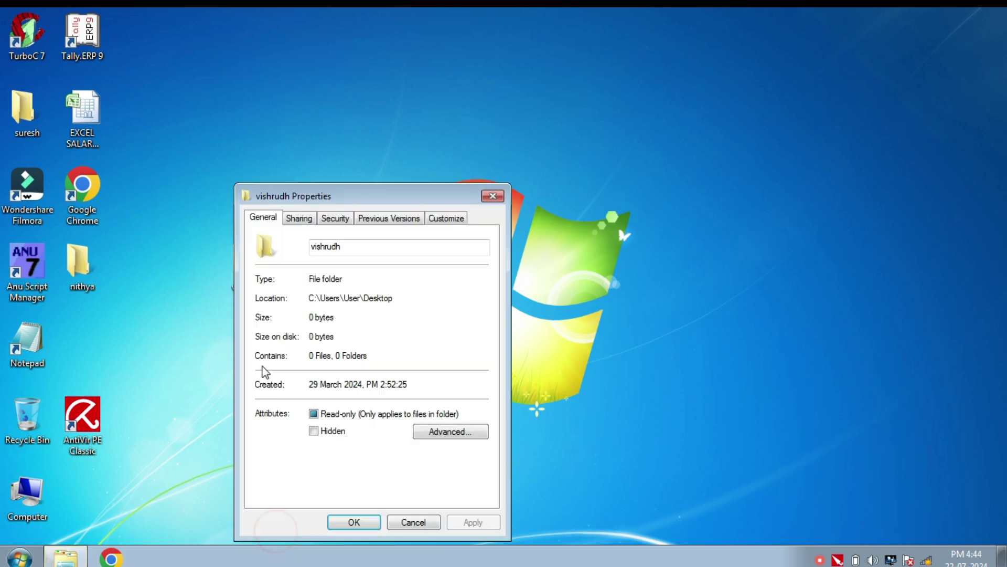
{"action": "left_click", "coordinate": [336, 433]}
{"action": "left_click", "coordinate": [354, 522]}
{"action": "left_click", "coordinate": [232, 389]}
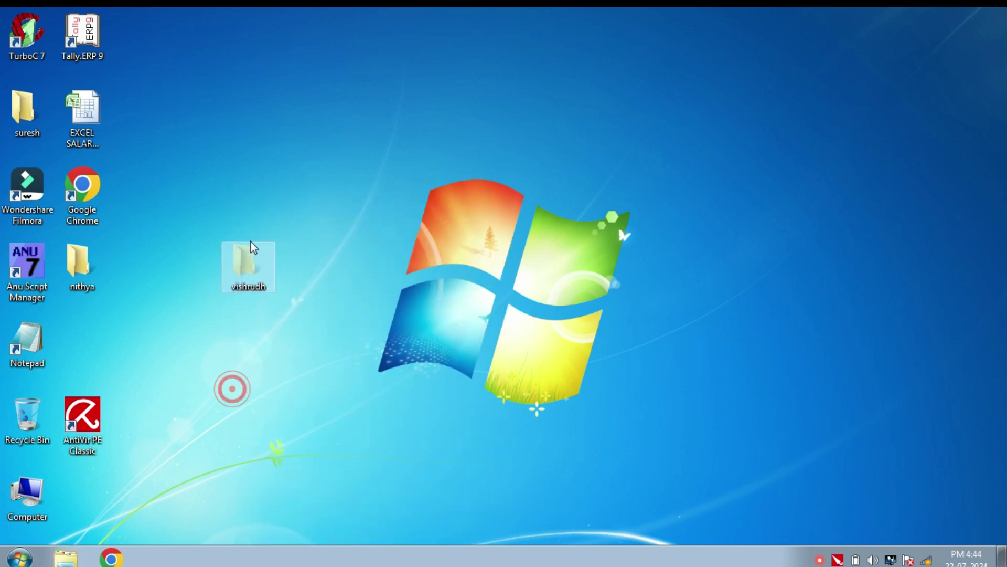
{"action": "left_click", "coordinate": [293, 354]}
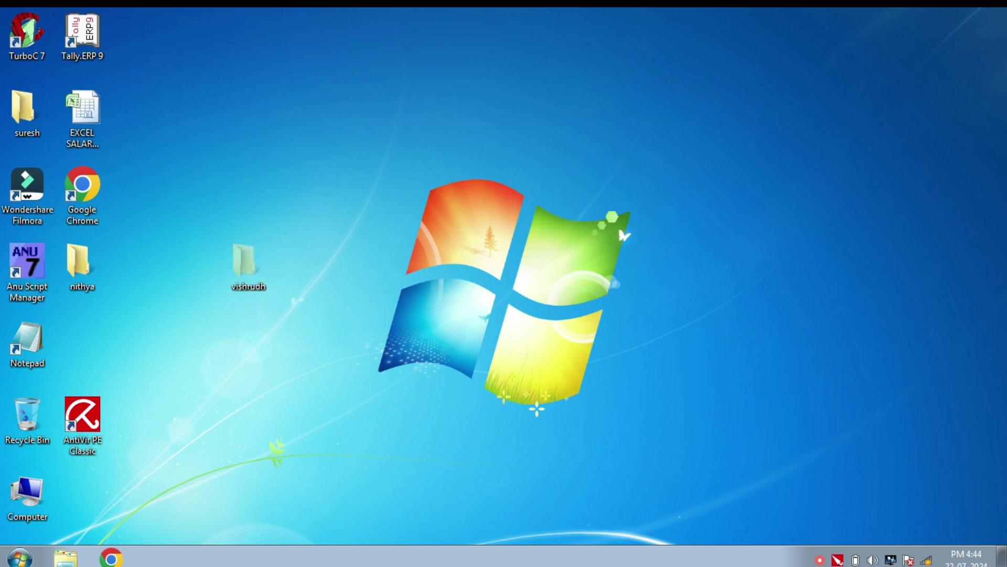
Set Folder Options to not show hidden files, folders, or drives, and close the Computer window
{"action": "key", "text": "super"}
{"action": "left_click", "coordinate": [235, 227]}
{"action": "left_click", "coordinate": [40, 68]}
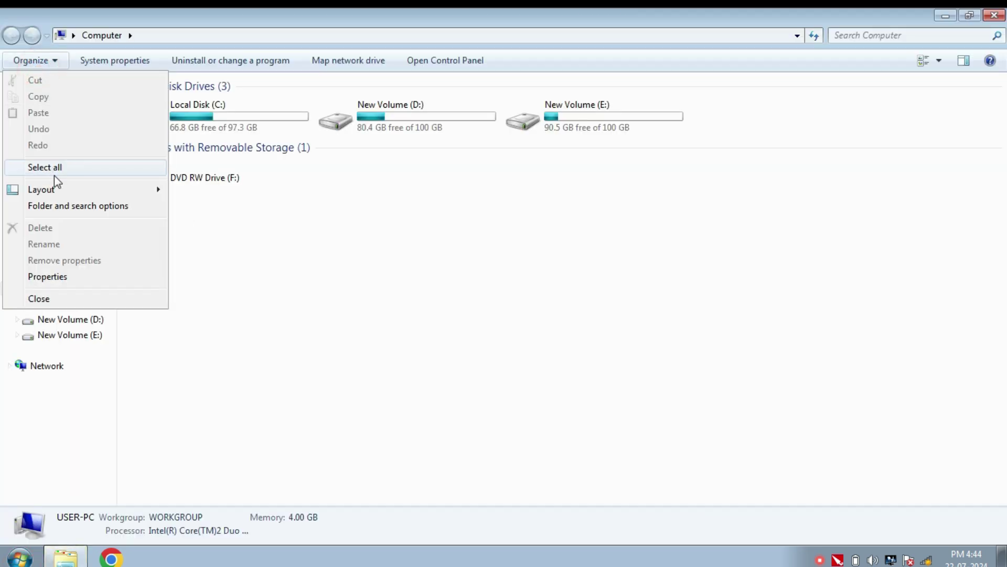
{"action": "left_click", "coordinate": [57, 207]}
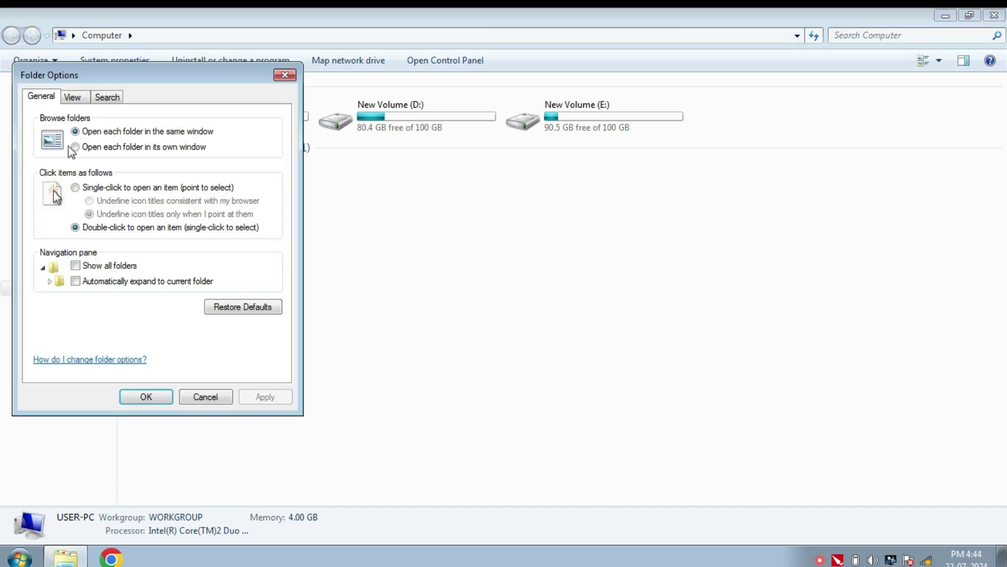
{"action": "left_click", "coordinate": [72, 97]}
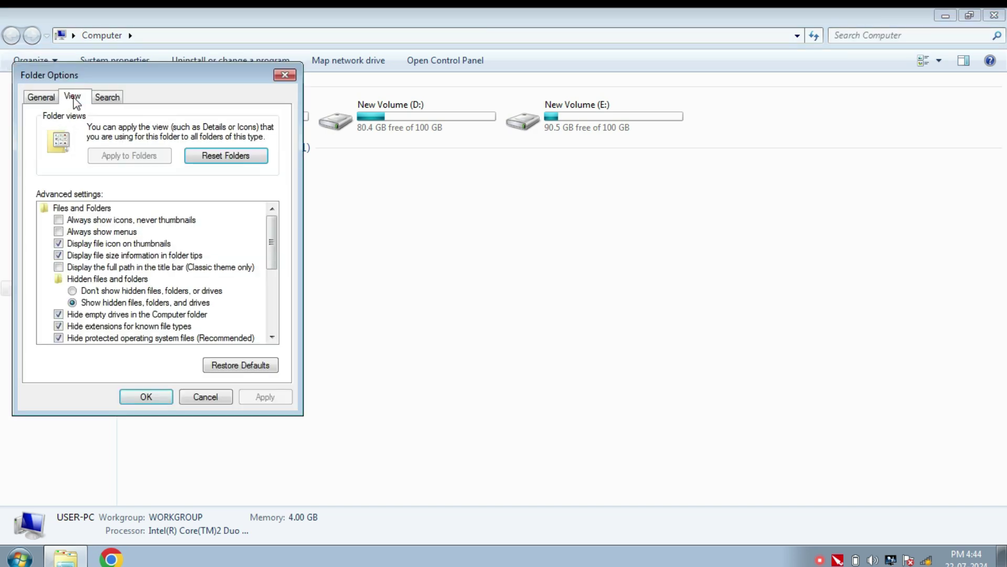
{"action": "left_click", "coordinate": [105, 291]}
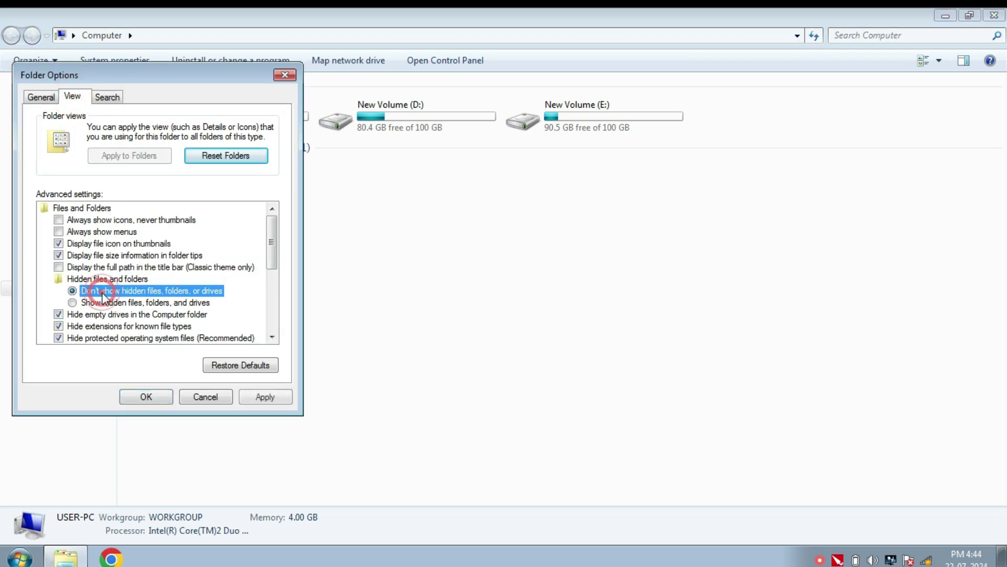
{"action": "left_click", "coordinate": [143, 398]}
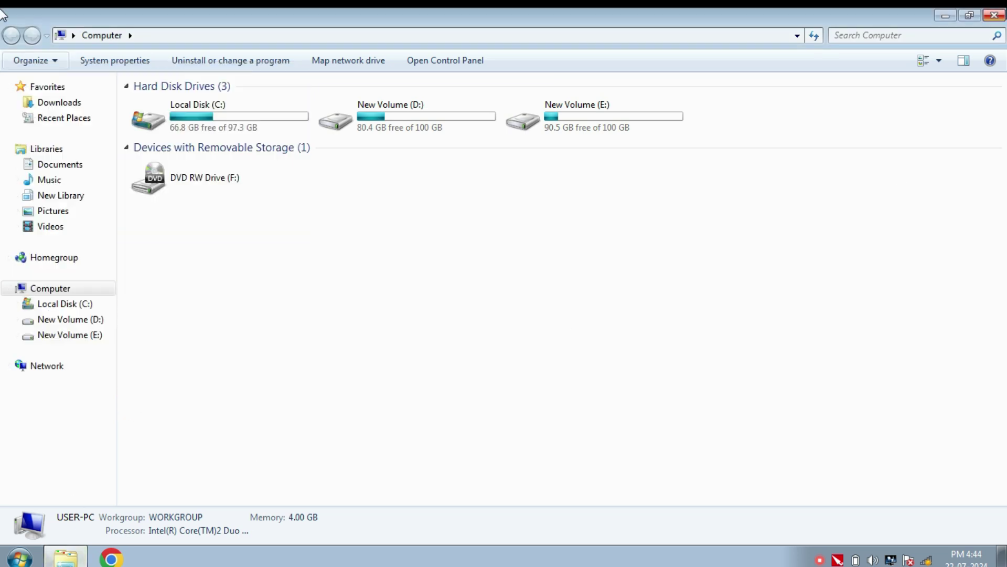
{"action": "left_click", "coordinate": [995, 16]}
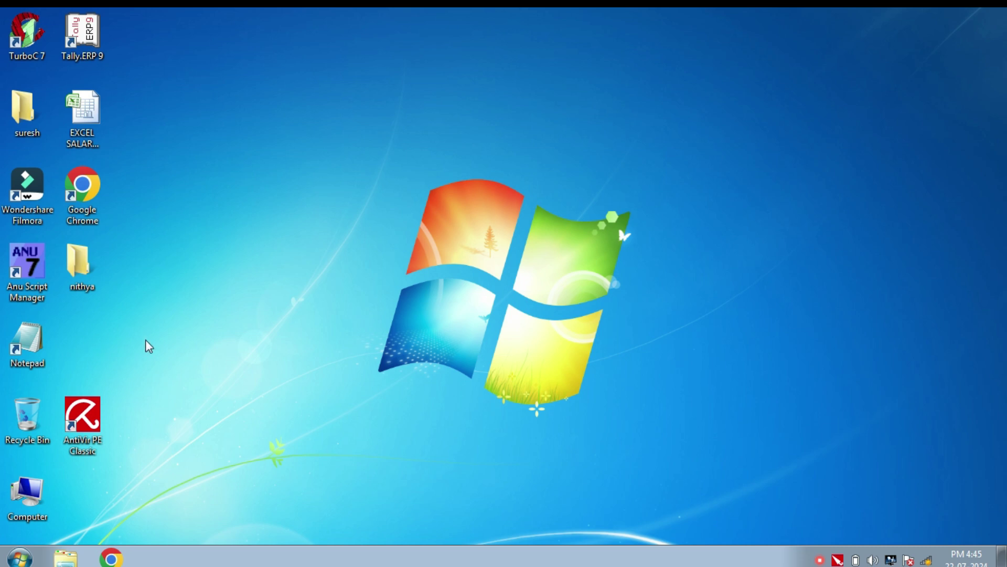
Reopen Folder Options from the Computer window and set it to show hidden files, folders, and drives
{"action": "left_click", "coordinate": [19, 556]}
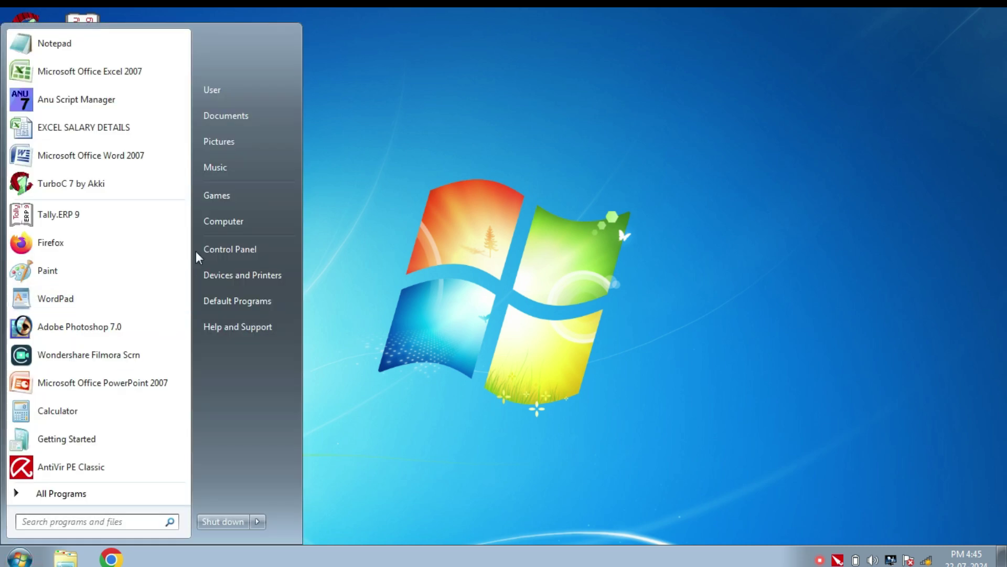
{"action": "left_click", "coordinate": [241, 223]}
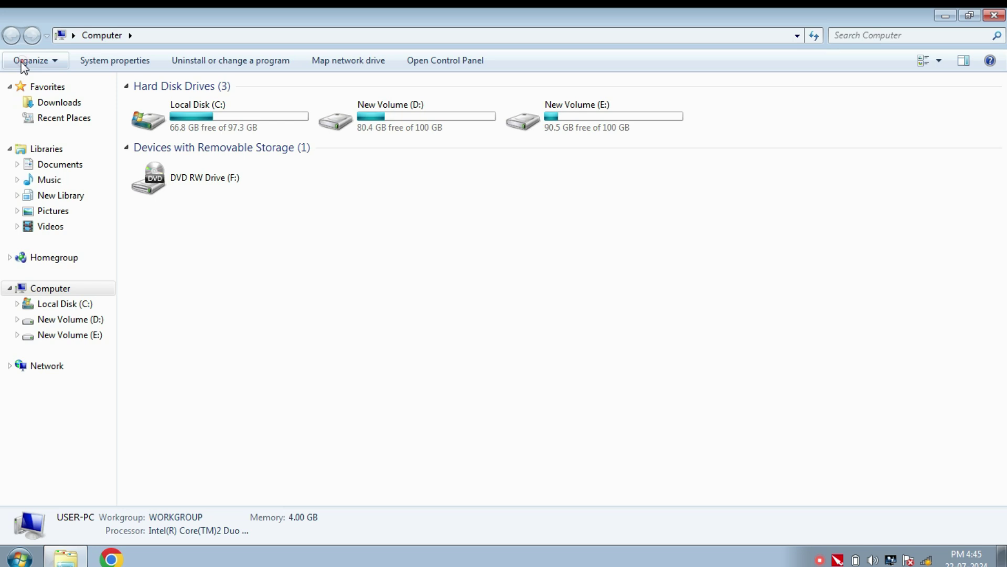
{"action": "left_click", "coordinate": [22, 61]}
{"action": "left_click", "coordinate": [74, 206]}
{"action": "left_click", "coordinate": [72, 96]}
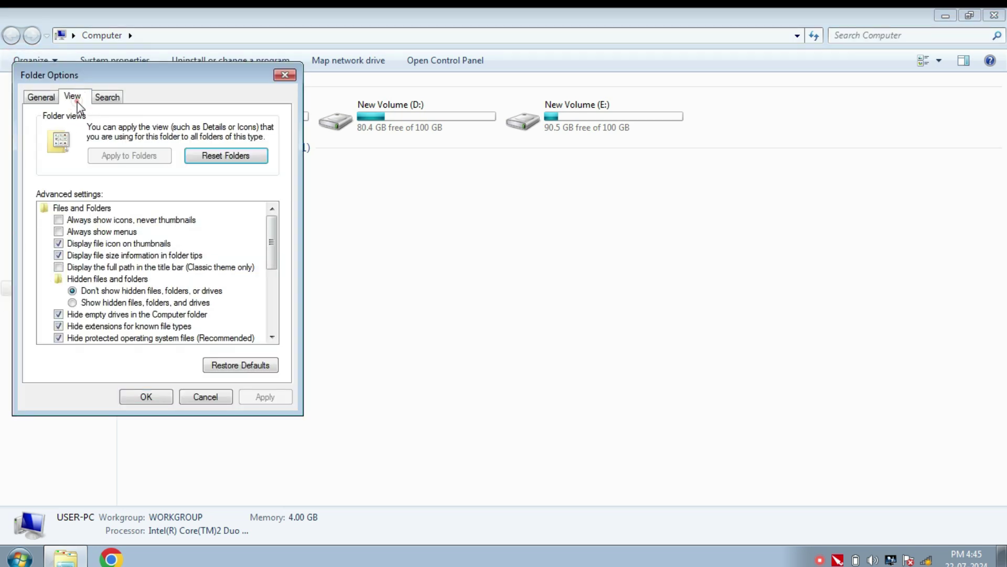
{"action": "left_click", "coordinate": [100, 302]}
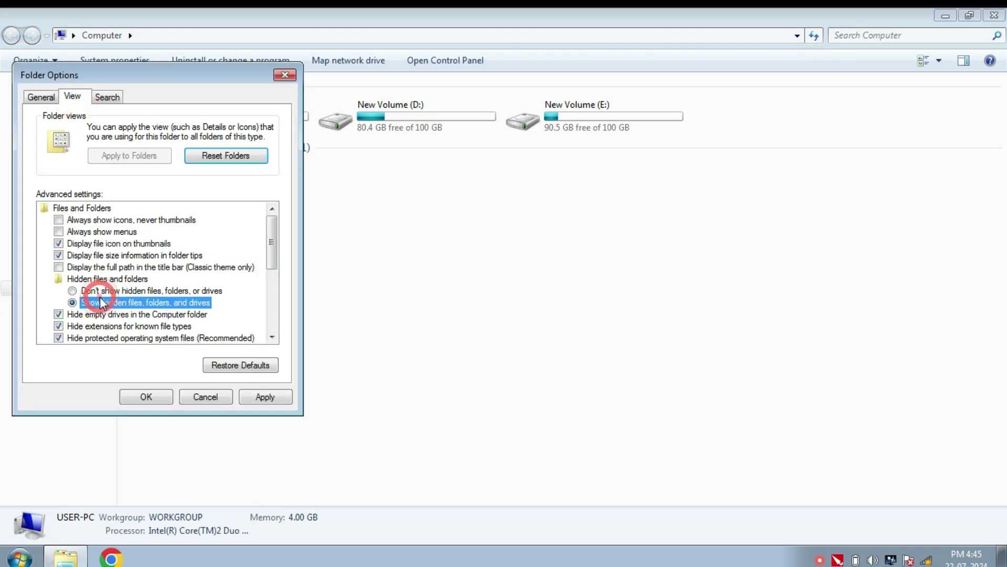
{"action": "left_click", "coordinate": [263, 396]}
{"action": "left_click", "coordinate": [144, 396]}
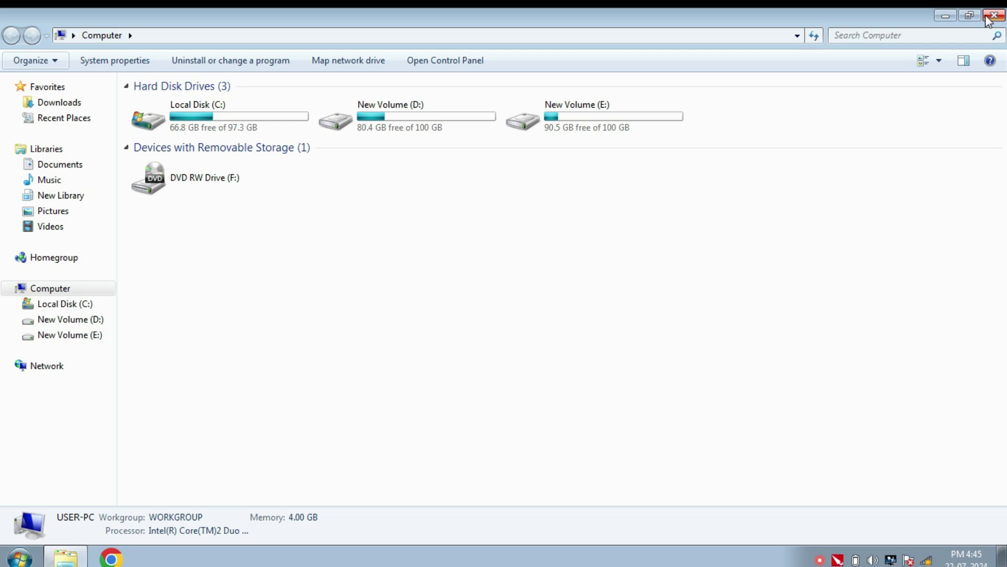
In Folder Options, switch the setting to not showing hidden items and back to showing hidden files, folders, and drives
{"action": "left_click", "coordinate": [37, 62]}
{"action": "left_click", "coordinate": [61, 205]}
{"action": "left_click", "coordinate": [78, 94]}
{"action": "left_click_drag", "start_coordinate": [129, 78], "coordinate": [279, 81]}
{"action": "left_click", "coordinate": [224, 296]}
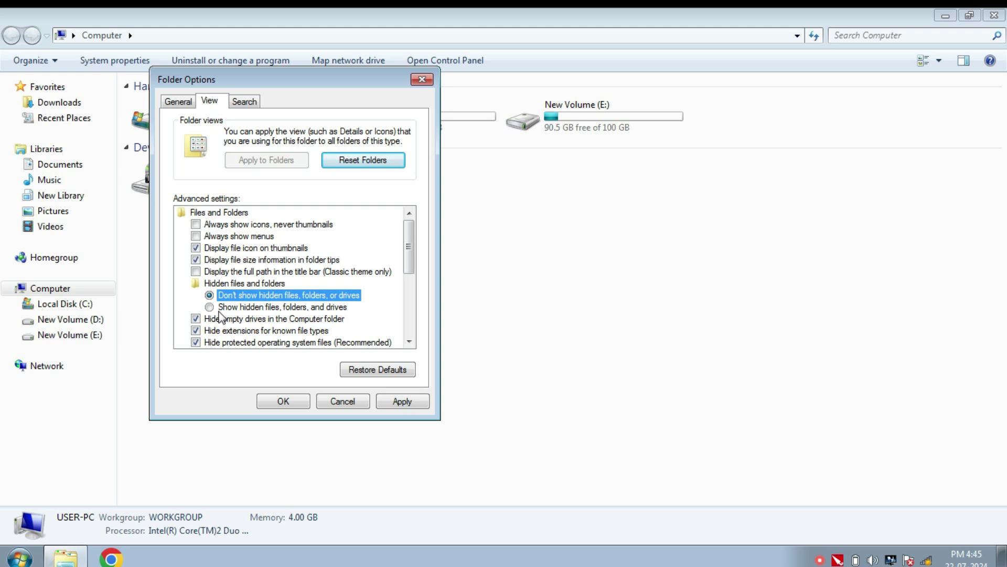
{"action": "left_click", "coordinate": [223, 307]}
{"action": "left_click", "coordinate": [280, 401]}
Close the Computer window, turn off the Hidden attribute for the vishrudh folder and refresh the desktop
{"action": "left_click", "coordinate": [995, 16]}
{"action": "right_click", "coordinate": [74, 339]}
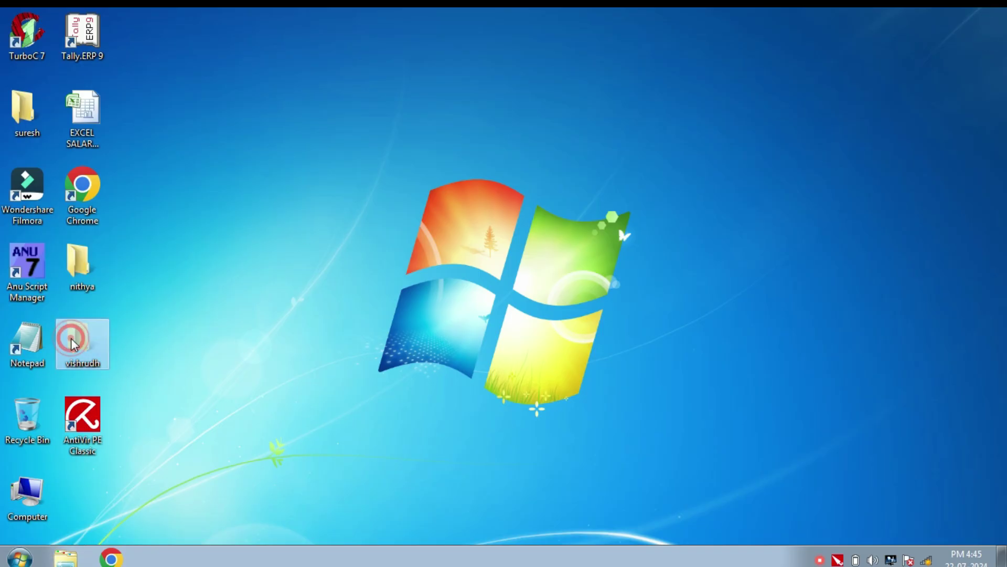
{"action": "left_click", "coordinate": [144, 535]}
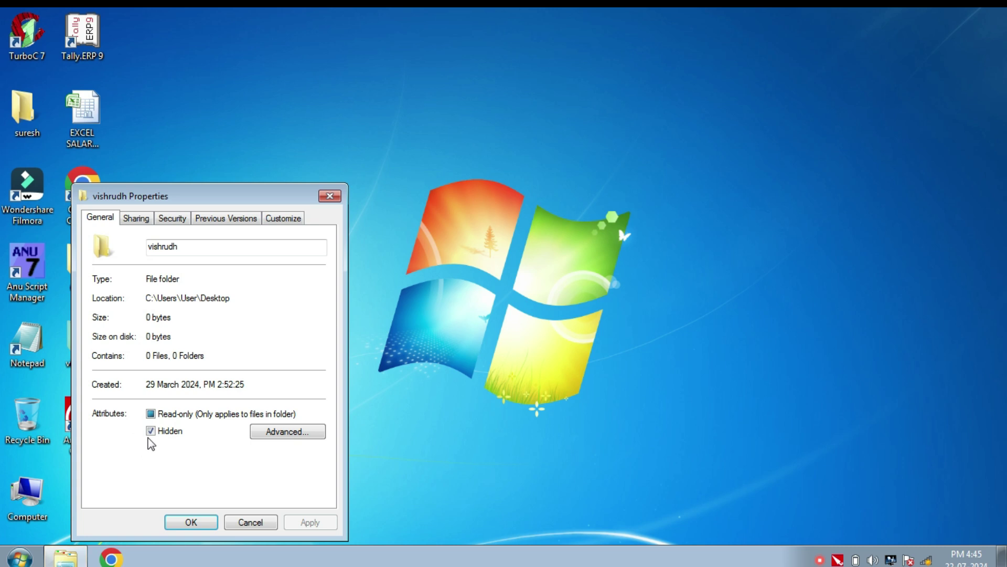
{"action": "left_click", "coordinate": [150, 431]}
{"action": "left_click", "coordinate": [190, 522]}
{"action": "right_click", "coordinate": [241, 393]}
{"action": "left_click", "coordinate": [293, 373]}
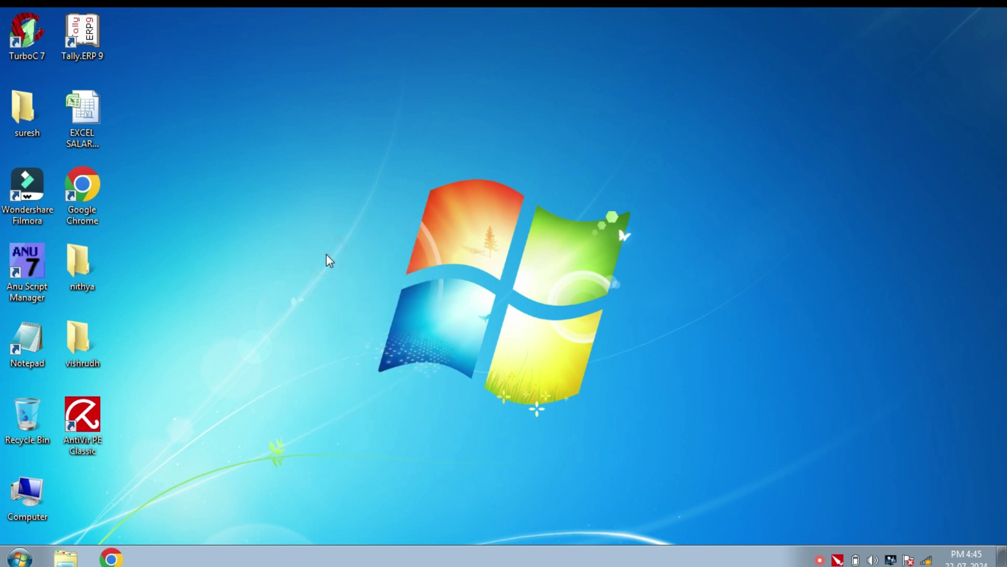